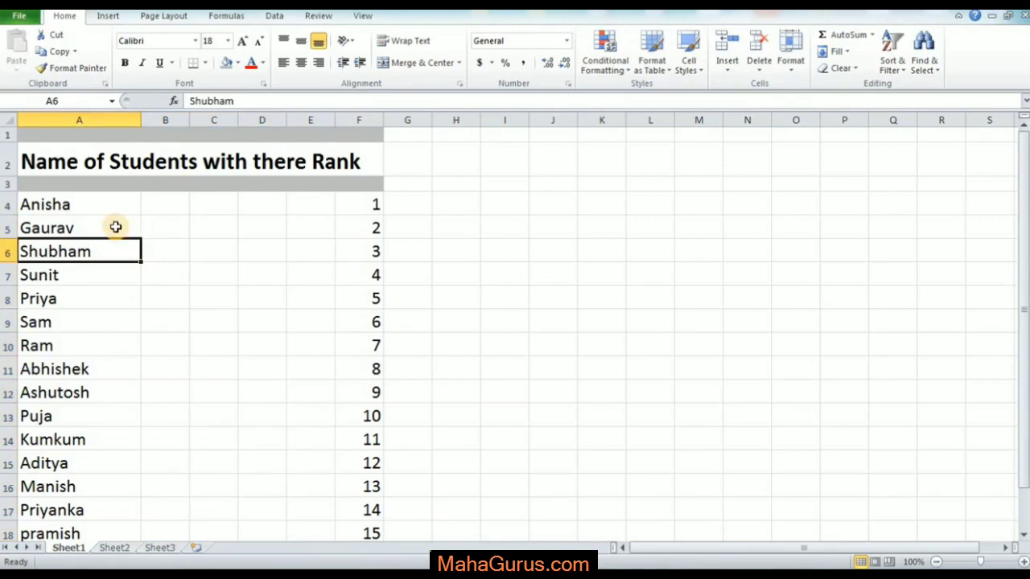
{"action": "left_click_drag", "start_coordinate": [115, 227], "coordinate": [85, 488]}
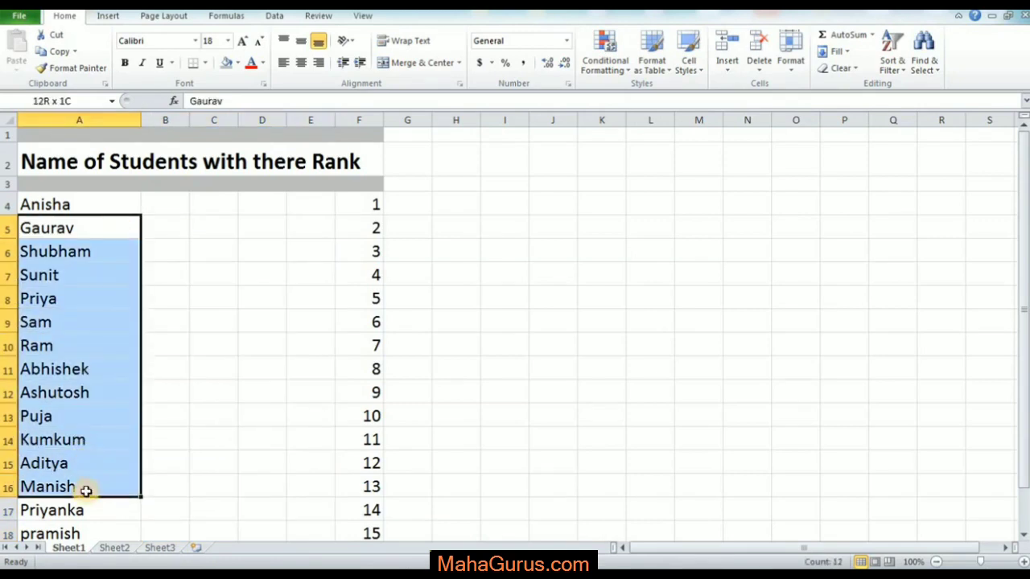
{"action": "left_click", "coordinate": [204, 284]}
{"action": "left_click_drag", "start_coordinate": [133, 257], "coordinate": [104, 429]}
{"action": "left_click_drag", "start_coordinate": [113, 275], "coordinate": [117, 394]}
{"action": "left_click_drag", "start_coordinate": [113, 322], "coordinate": [110, 370]}
{"action": "left_click", "coordinate": [110, 354]}
{"action": "left_click", "coordinate": [206, 406]}
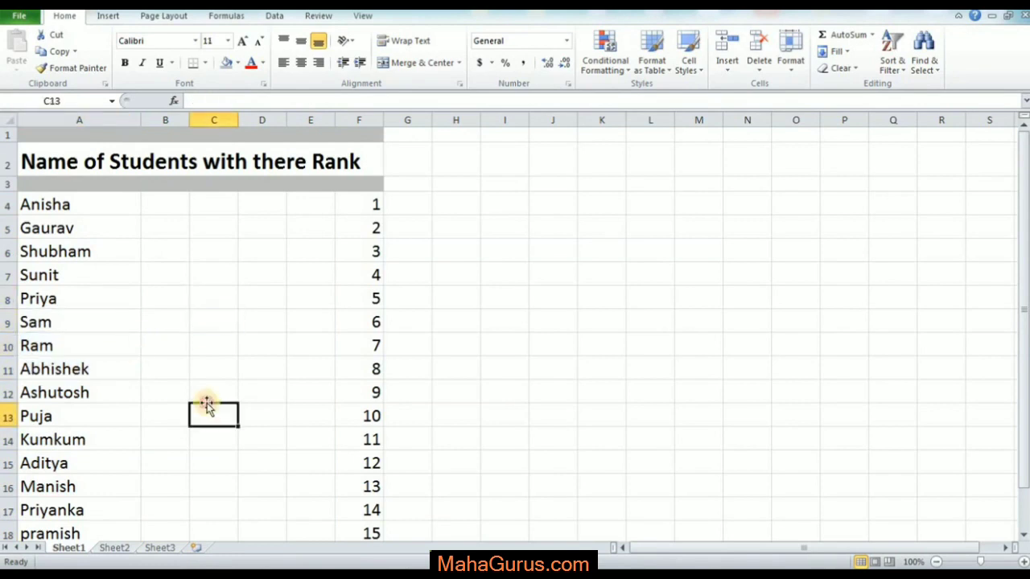
{"action": "left_click", "coordinate": [289, 272]}
{"action": "left_click", "coordinate": [264, 422]}
{"action": "left_click", "coordinate": [216, 414]}
{"action": "left_click", "coordinate": [230, 337]}
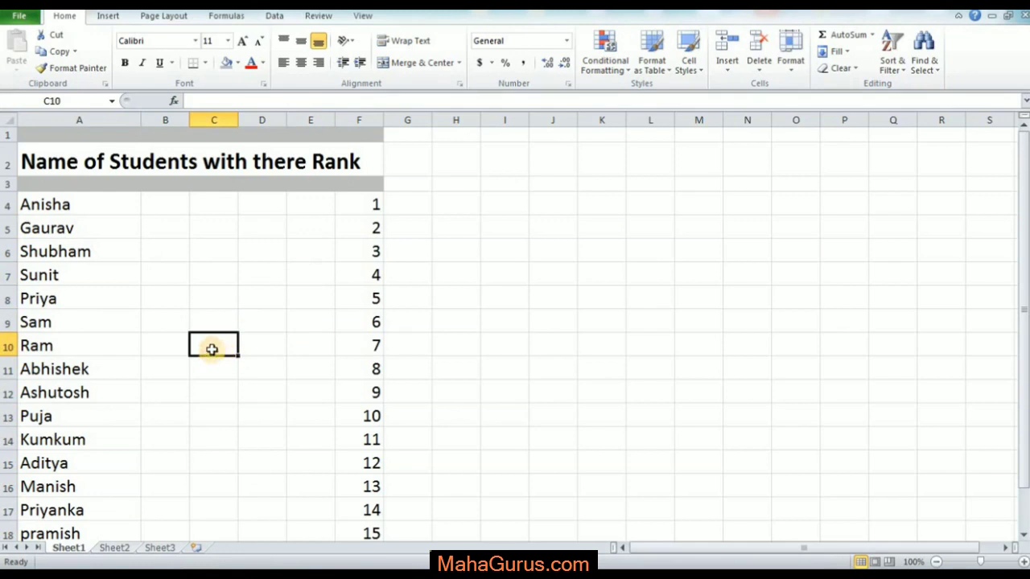
{"action": "left_click", "coordinate": [216, 273]}
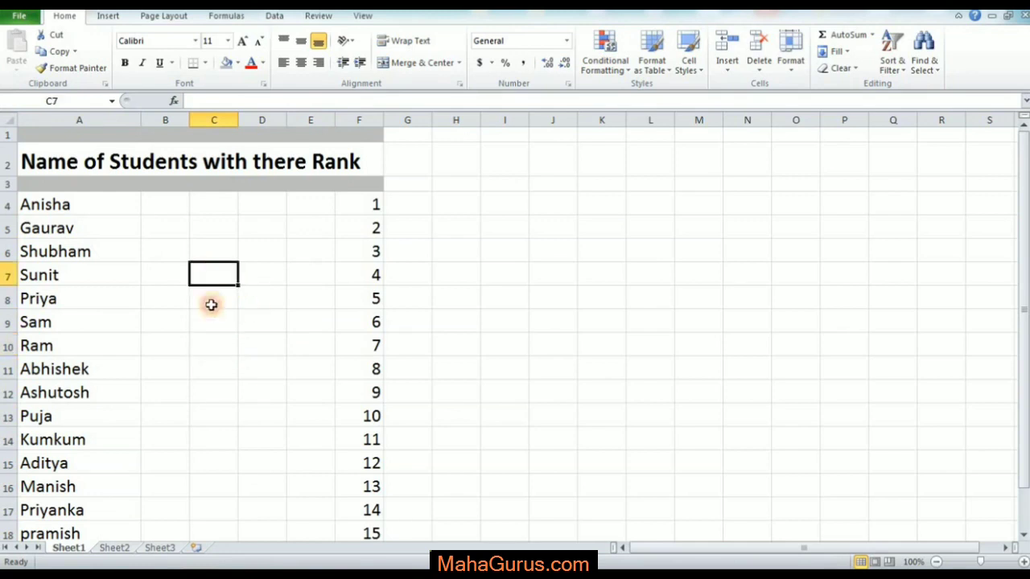
{"action": "left_click_drag", "start_coordinate": [107, 211], "coordinate": [96, 251]}
{"action": "left_click_drag", "start_coordinate": [97, 352], "coordinate": [90, 464]}
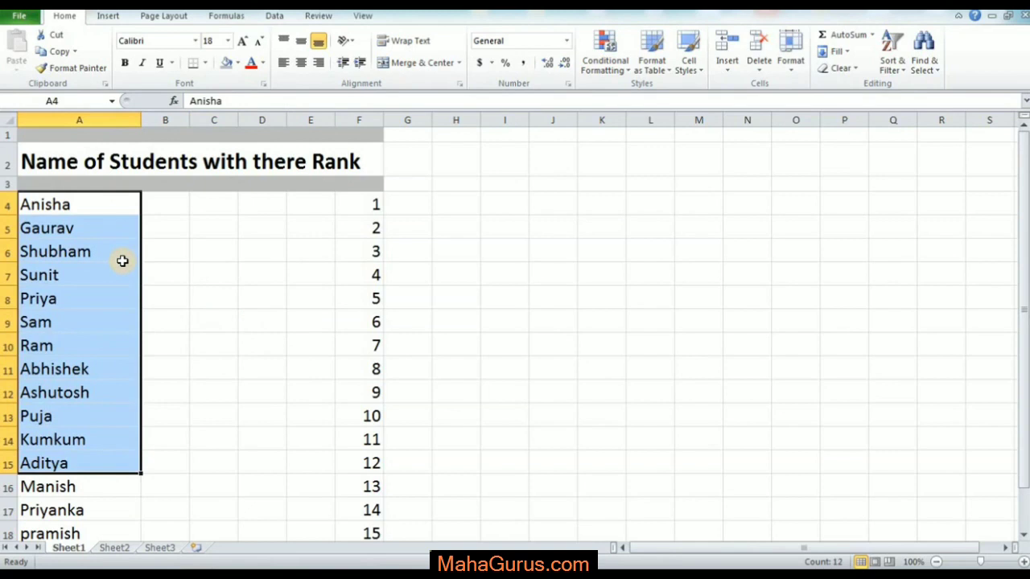
{"action": "left_click", "coordinate": [122, 261]}
{"action": "left_click", "coordinate": [108, 337]}
{"action": "left_click", "coordinate": [113, 281]}
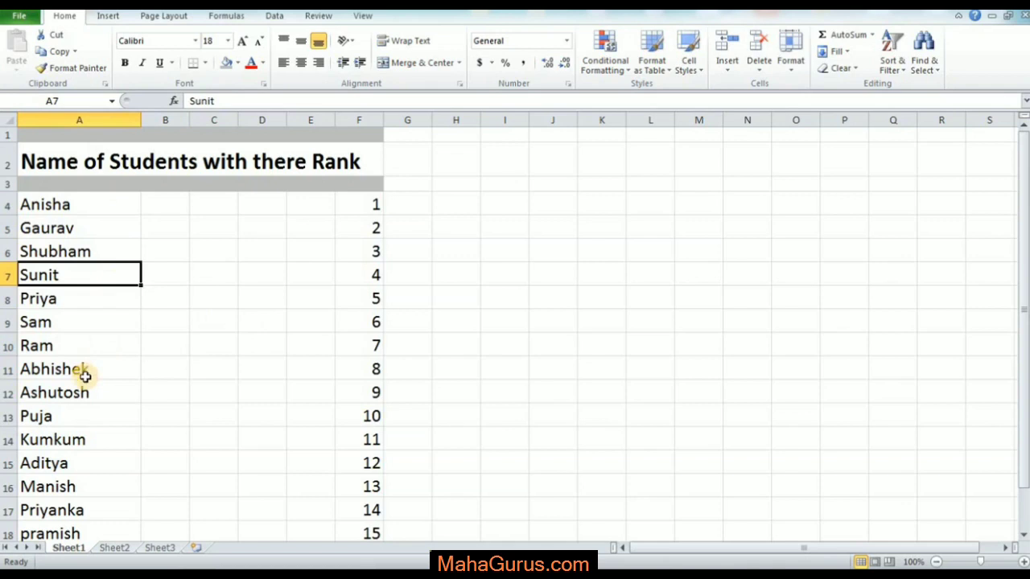
{"action": "left_click", "coordinate": [84, 370]}
{"action": "left_click", "coordinate": [94, 329]}
{"action": "left_click", "coordinate": [128, 259]}
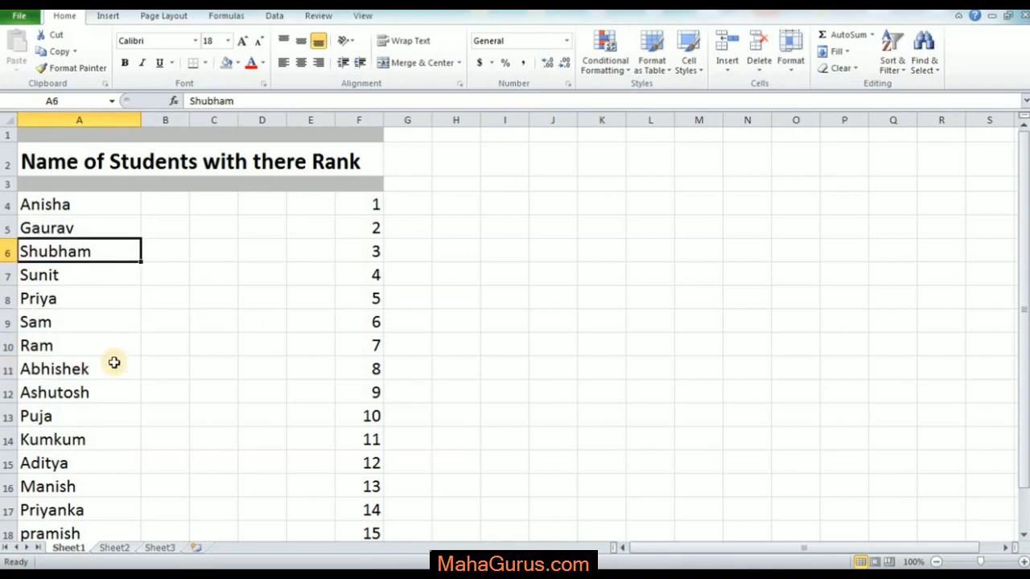
{"action": "left_click", "coordinate": [100, 230]}
{"action": "left_click", "coordinate": [105, 320]}
{"action": "left_click", "coordinate": [97, 388]}
{"action": "left_click", "coordinate": [97, 326]}
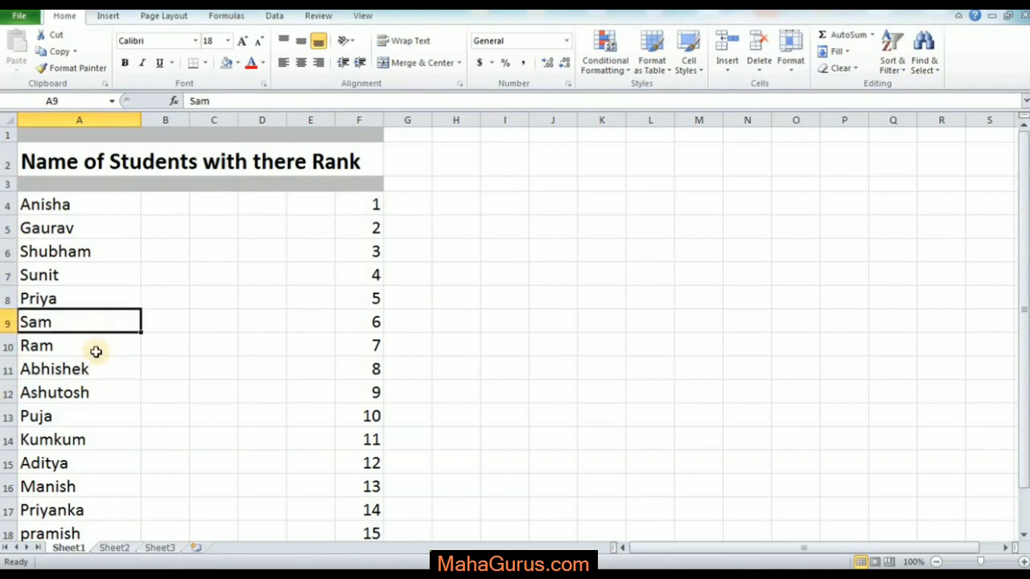
{"action": "left_click", "coordinate": [95, 411]}
{"action": "left_click_drag", "start_coordinate": [98, 211], "coordinate": [101, 508]}
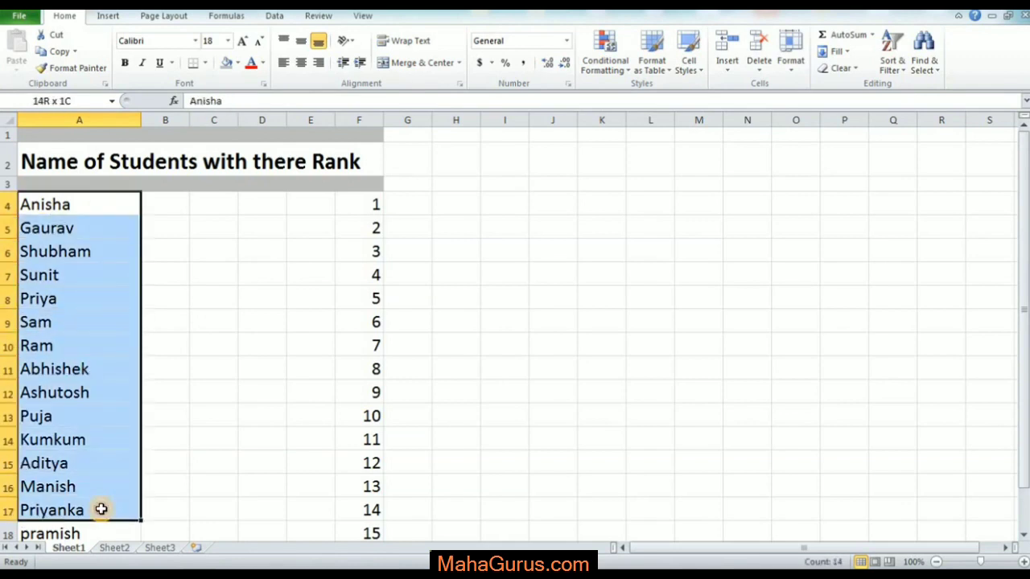
{"action": "left_click", "coordinate": [166, 294]}
{"action": "left_click_drag", "start_coordinate": [101, 206], "coordinate": [103, 472]}
{"action": "scroll", "coordinate": [69, 372], "scroll_direction": "up", "scroll_amount": 1}
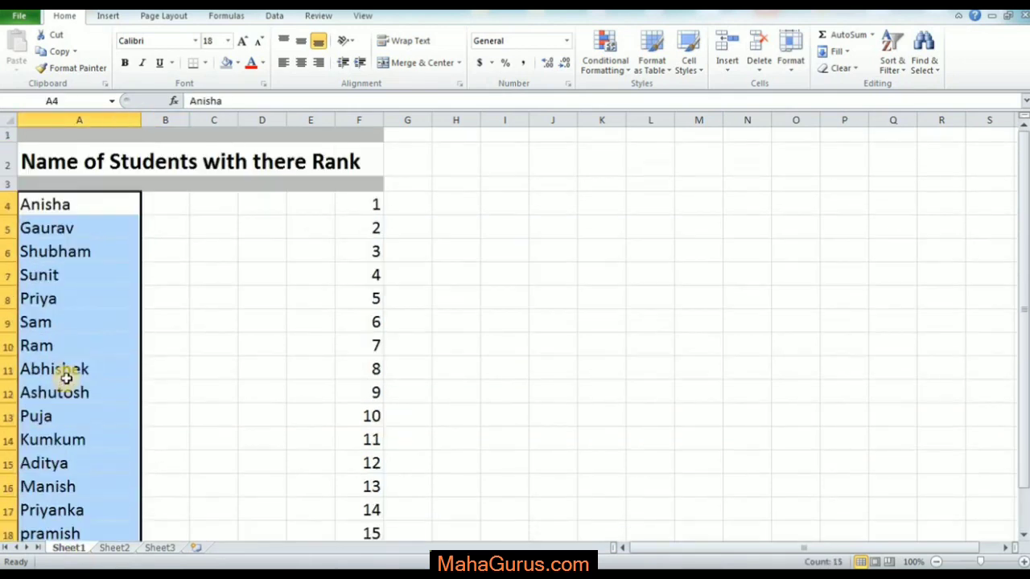
{"action": "left_click", "coordinate": [166, 277]}
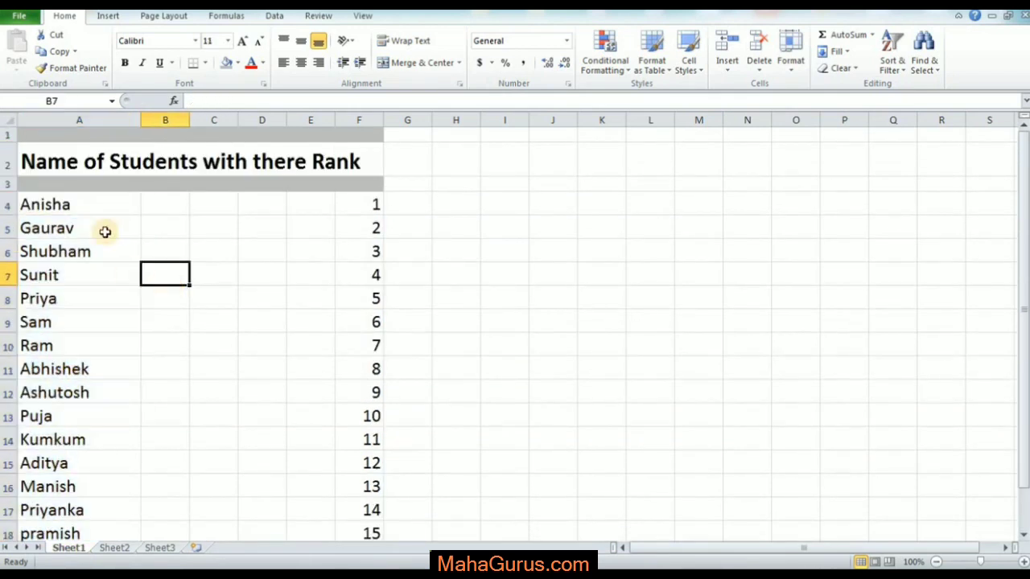
{"action": "left_click", "coordinate": [27, 161]}
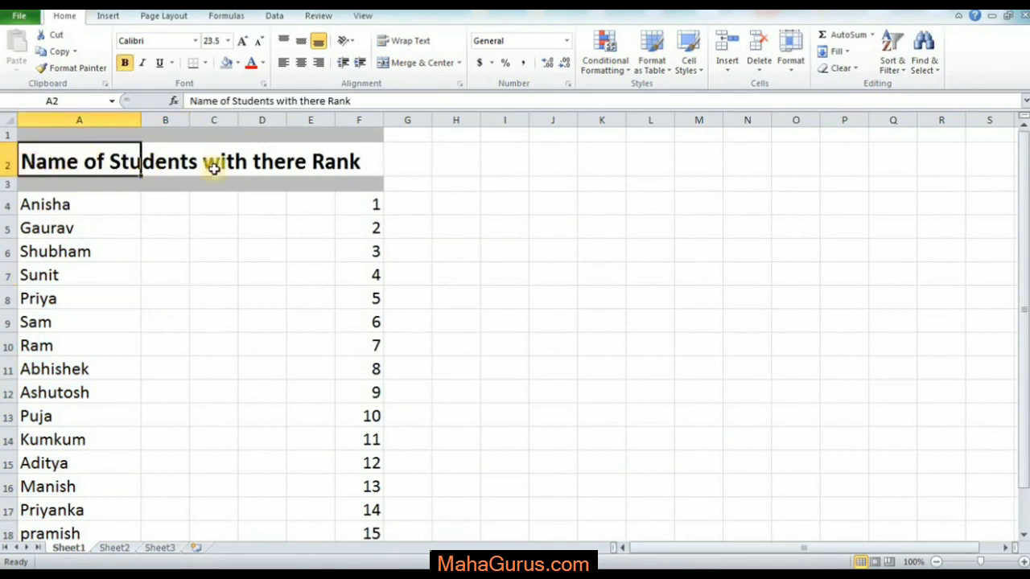
{"action": "double_click", "coordinate": [47, 163]}
{"action": "left_click_drag", "start_coordinate": [23, 162], "coordinate": [199, 165]}
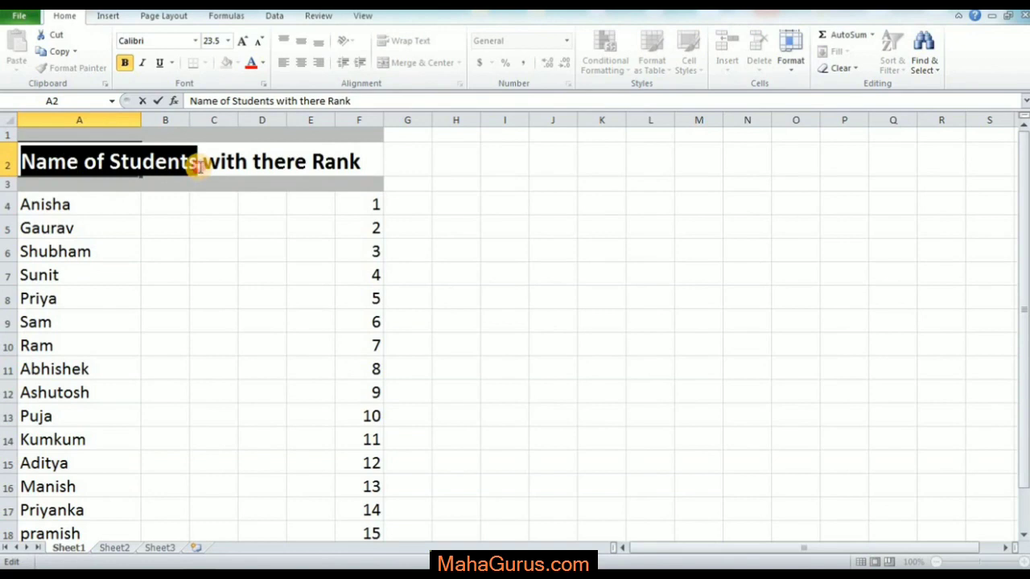
{"action": "left_click", "coordinate": [200, 165]}
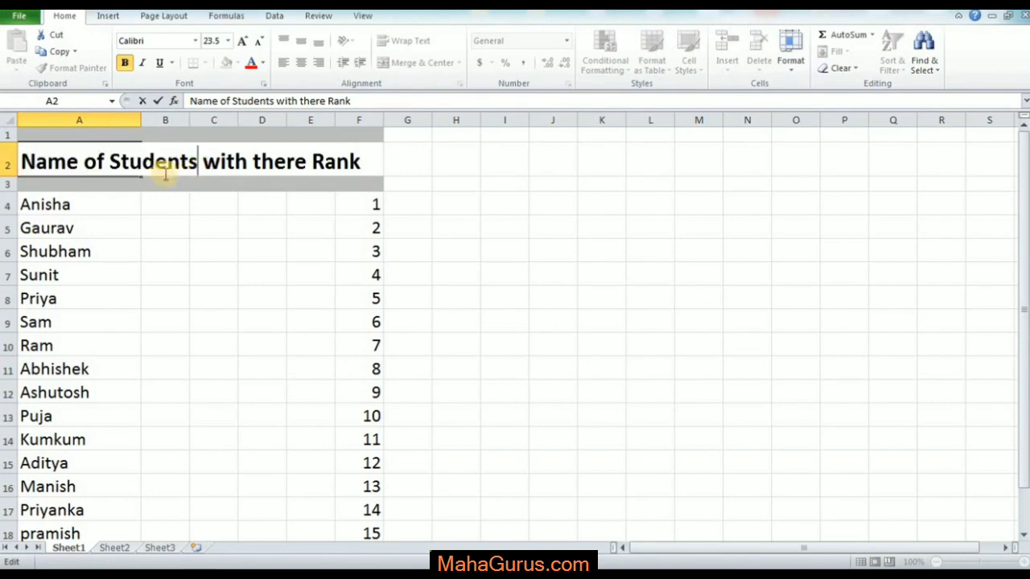
{"action": "left_click_drag", "start_coordinate": [24, 161], "coordinate": [197, 165]}
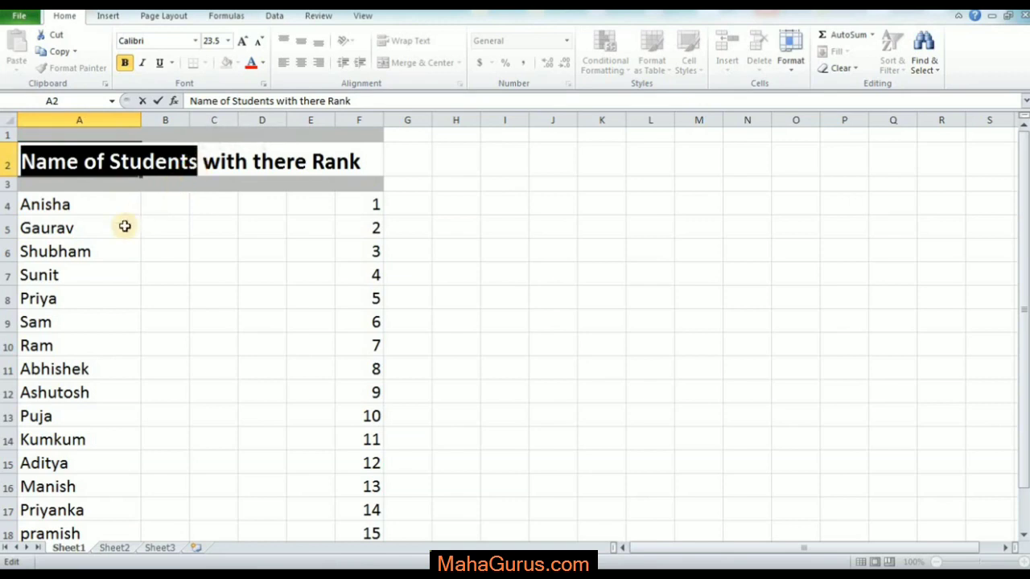
{"action": "left_click", "coordinate": [198, 267]}
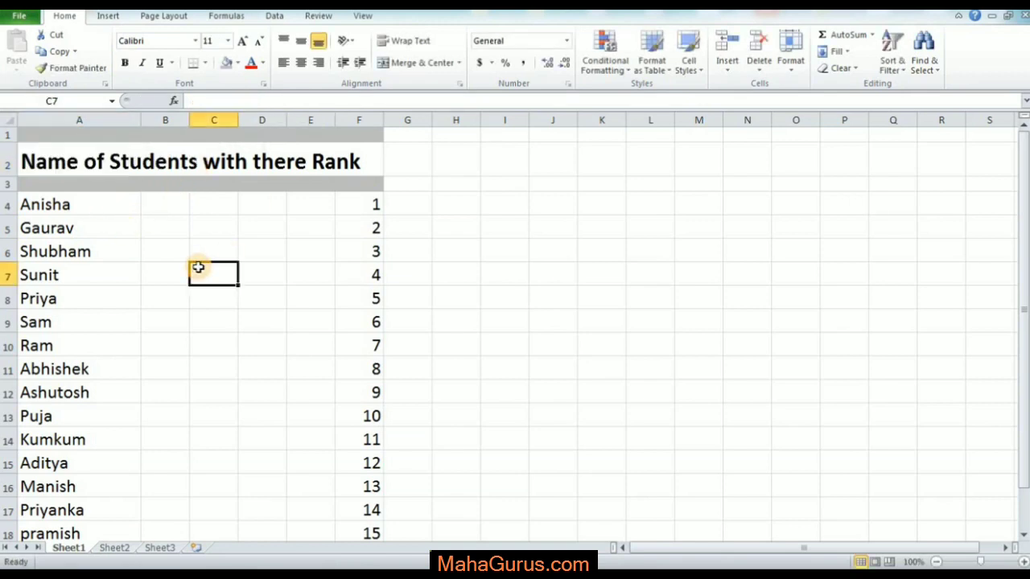
{"action": "left_click", "coordinate": [121, 388]}
{"action": "left_click", "coordinate": [170, 248]}
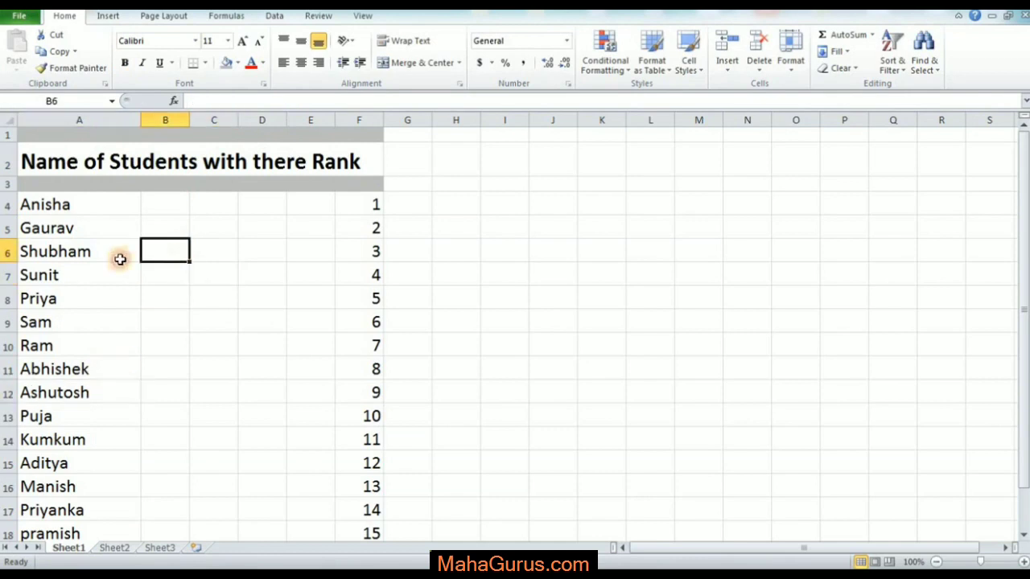
Underline the first student's name in cell A4
{"action": "left_click", "coordinate": [113, 211]}
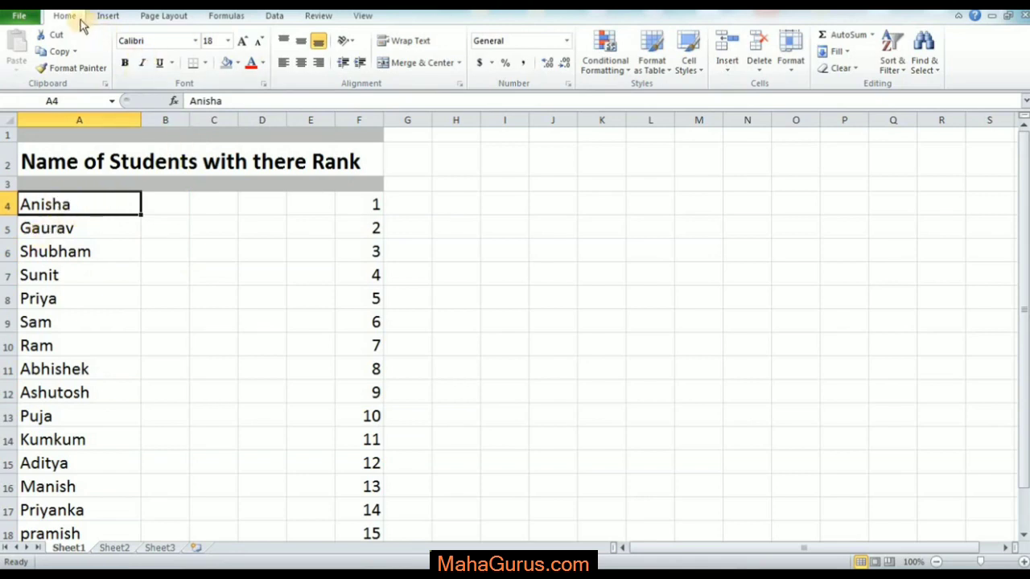
{"action": "left_click", "coordinate": [161, 64]}
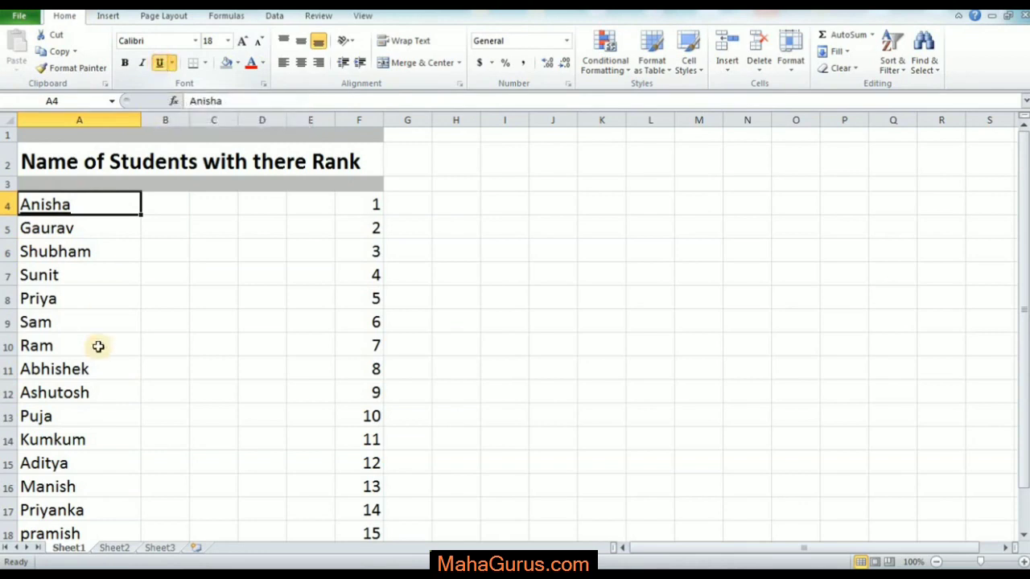
{"action": "left_click", "coordinate": [98, 346]}
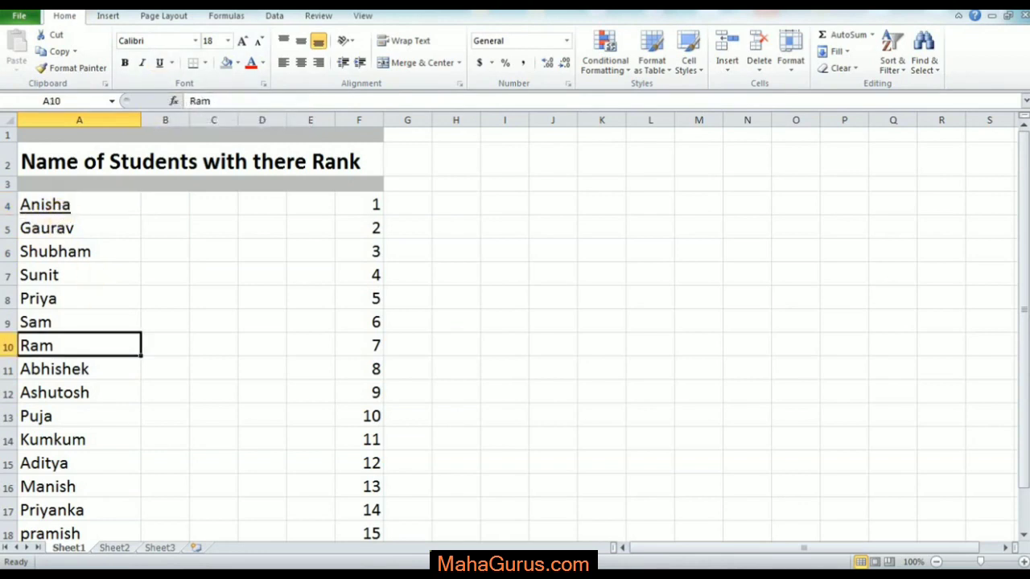
Underline the remaining student names in cells A5 to A18
{"action": "left_click", "coordinate": [132, 266]}
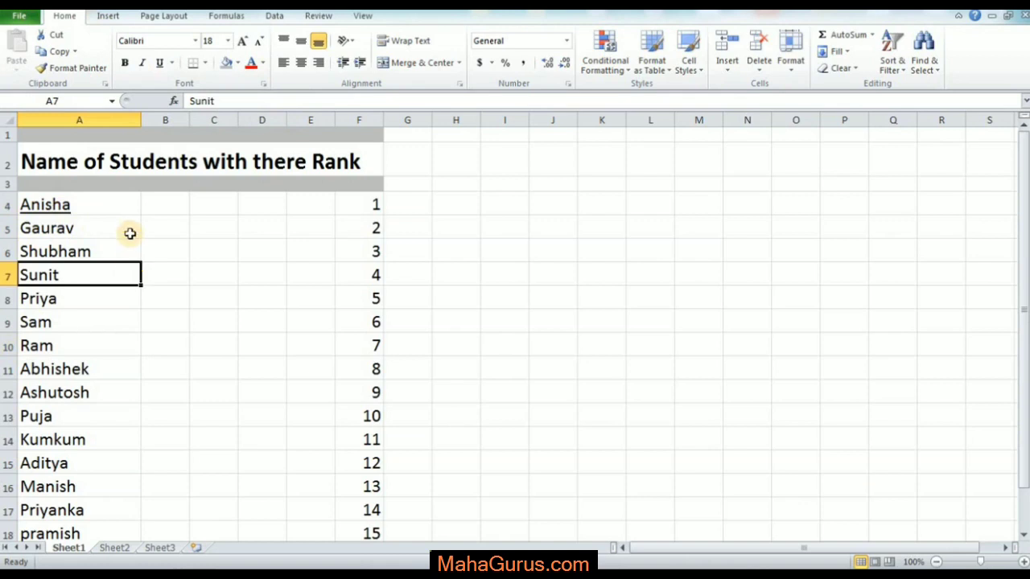
{"action": "left_click_drag", "start_coordinate": [127, 230], "coordinate": [113, 482]}
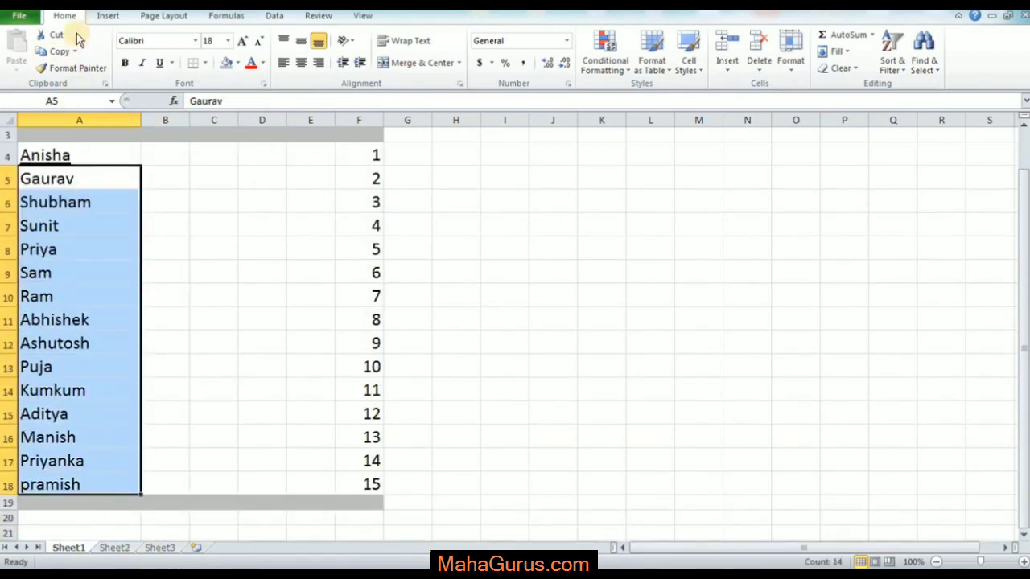
{"action": "left_click", "coordinate": [161, 64]}
{"action": "left_click", "coordinate": [177, 201]}
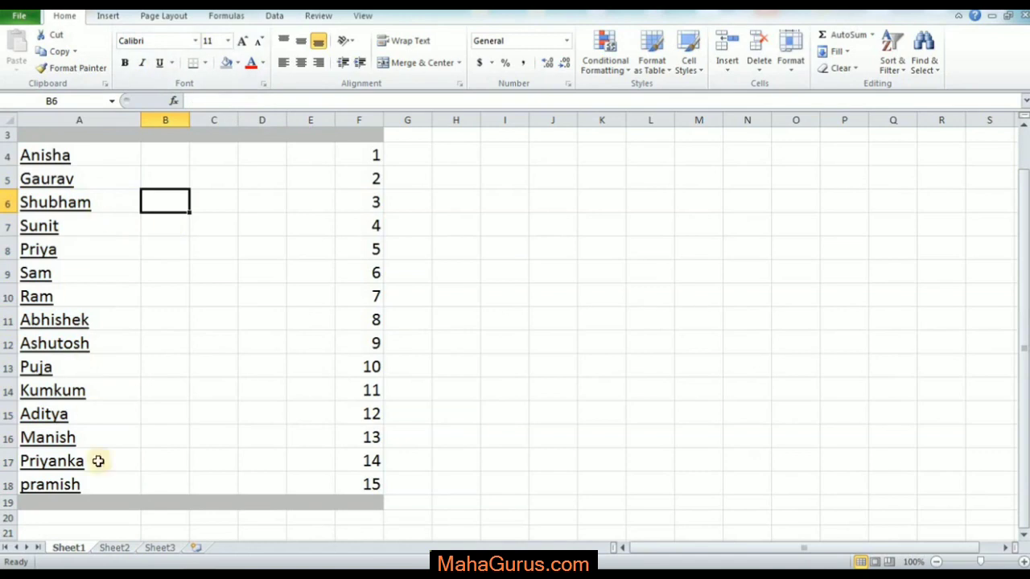
{"action": "left_click", "coordinate": [252, 246]}
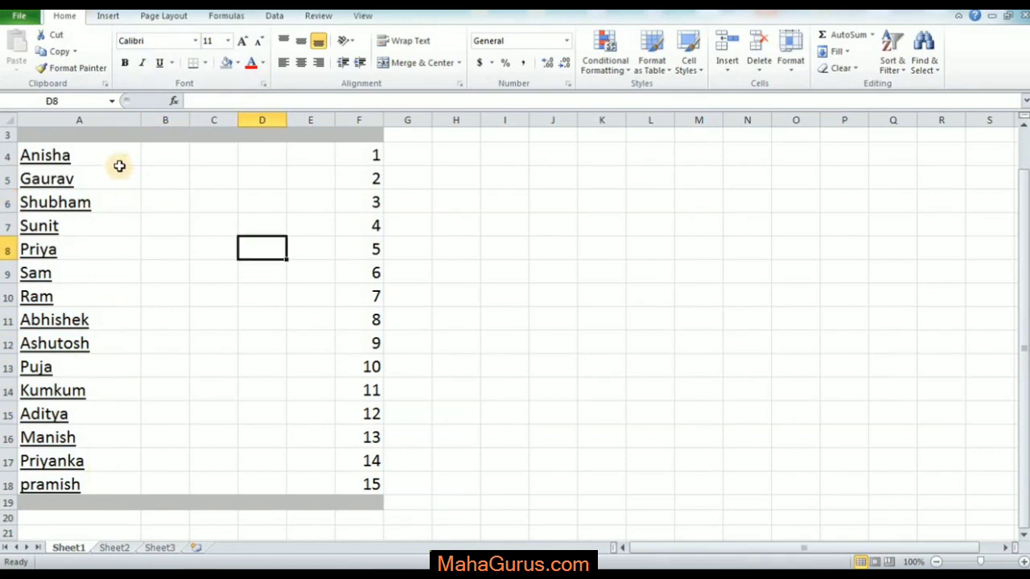
{"action": "scroll", "coordinate": [81, 330], "scroll_direction": "up", "scroll_amount": 1}
{"action": "left_click", "coordinate": [229, 274]}
{"action": "left_click", "coordinate": [64, 165]}
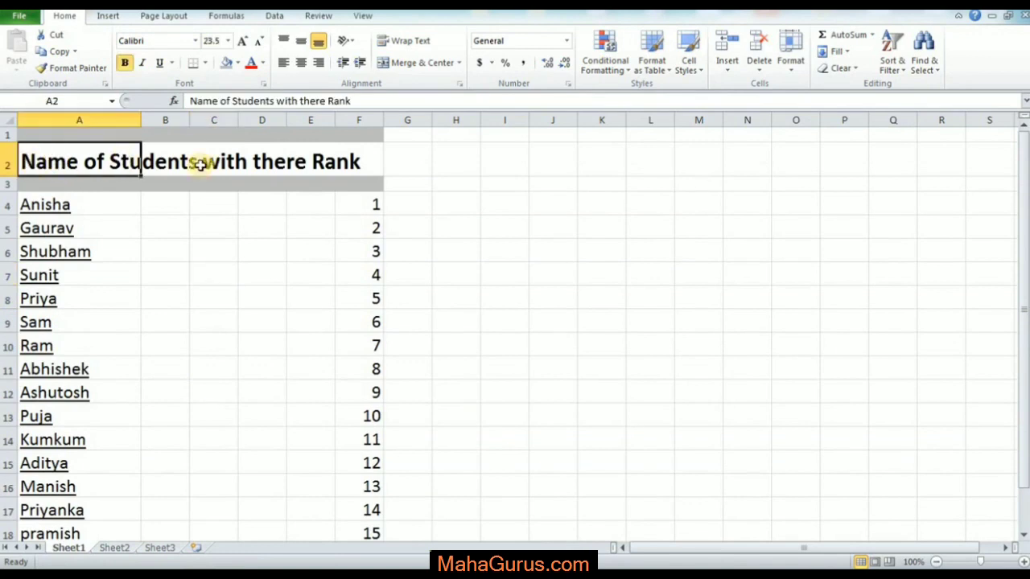
{"action": "double_click", "coordinate": [62, 161]}
{"action": "left_click_drag", "start_coordinate": [34, 162], "coordinate": [348, 181]}
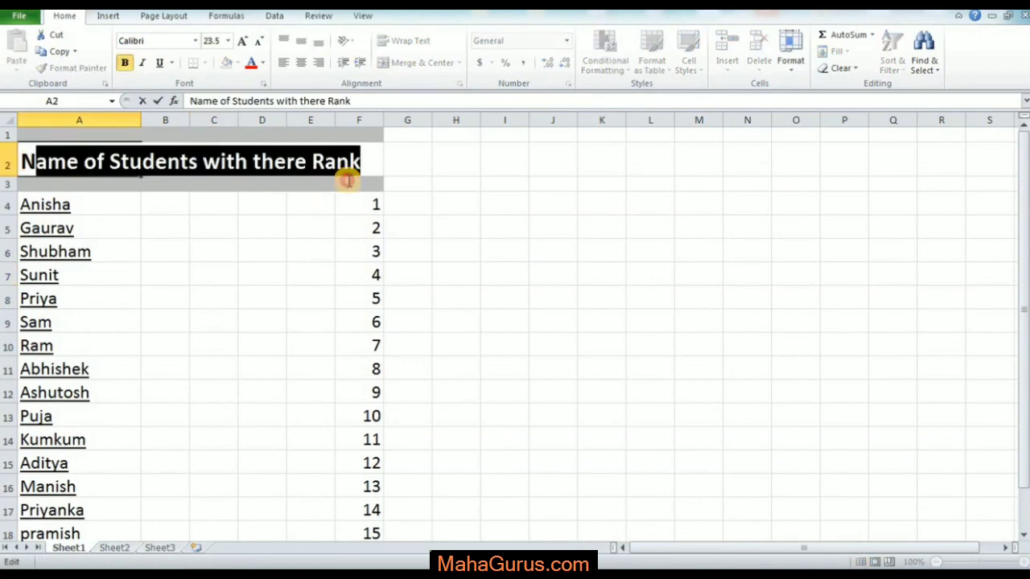
{"action": "left_click", "coordinate": [158, 229]}
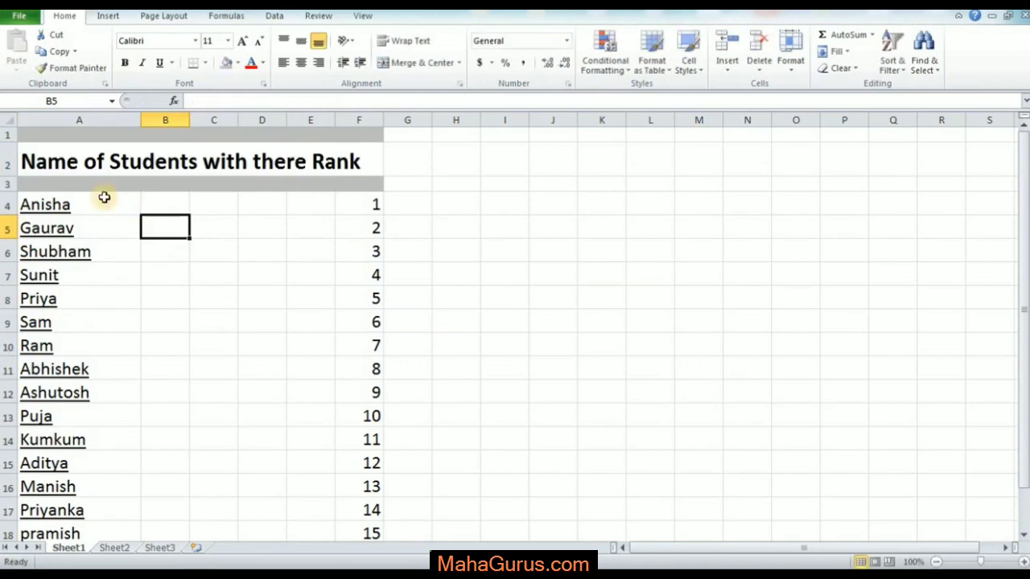
{"action": "left_click", "coordinate": [40, 161]}
{"action": "double_click", "coordinate": [32, 161]}
{"action": "left_click_drag", "start_coordinate": [33, 161], "coordinate": [358, 165]}
{"action": "left_click_drag", "start_coordinate": [104, 161], "coordinate": [237, 161]}
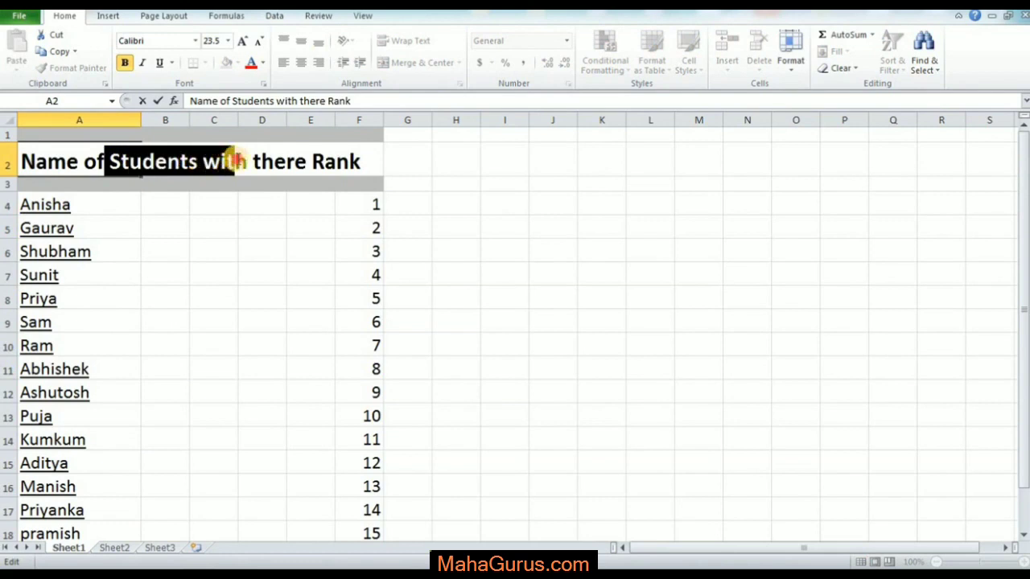
{"action": "left_click", "coordinate": [58, 160]}
{"action": "left_click_drag", "start_coordinate": [20, 161], "coordinate": [119, 163]}
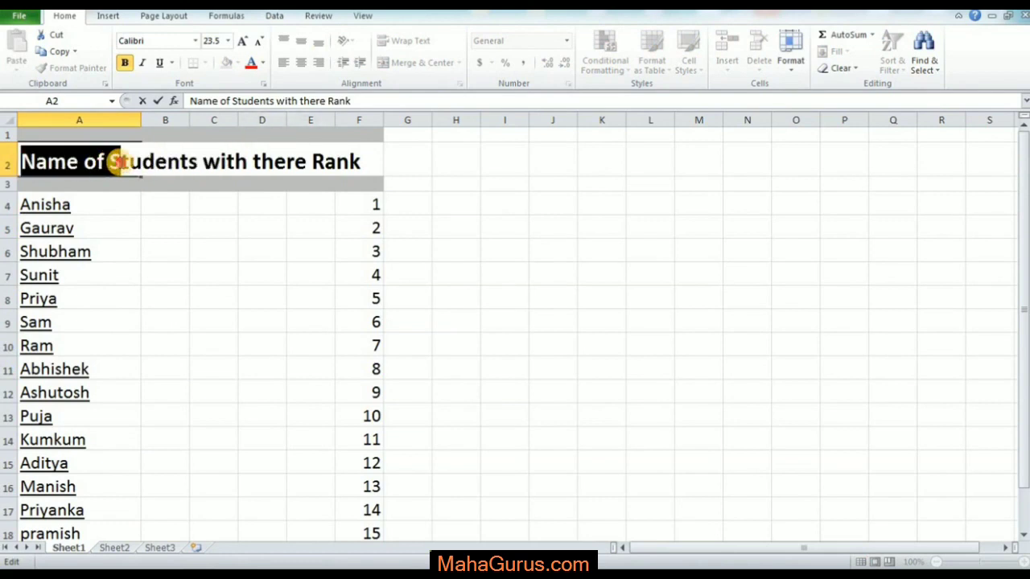
{"action": "left_click", "coordinate": [79, 193]}
{"action": "left_click", "coordinate": [72, 163]}
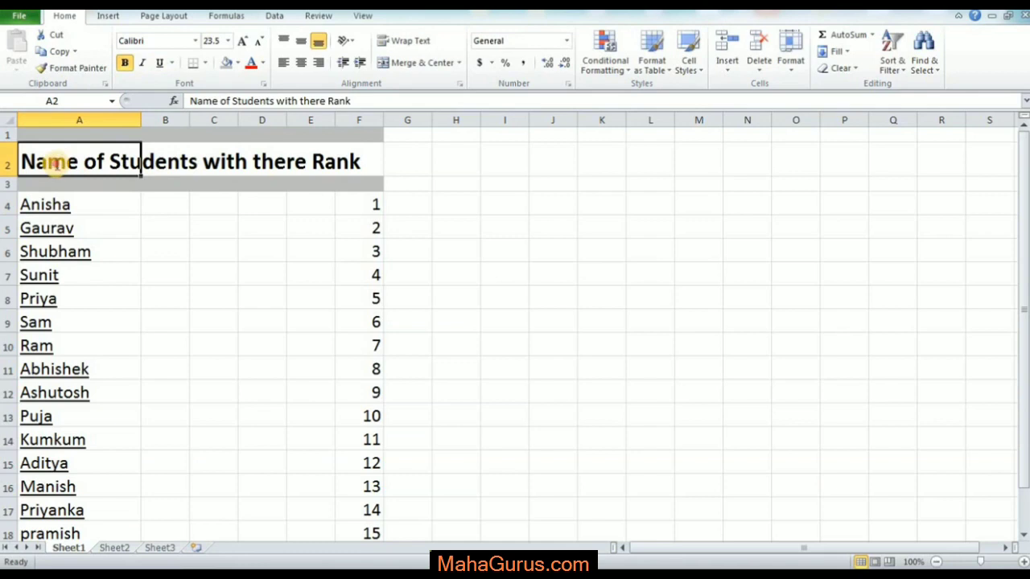
{"action": "double_click", "coordinate": [49, 163]}
{"action": "left_click_drag", "start_coordinate": [27, 162], "coordinate": [354, 168]}
{"action": "left_click", "coordinate": [214, 161]}
{"action": "key", "text": "shift+Right"}
{"action": "left_click", "coordinate": [53, 165]}
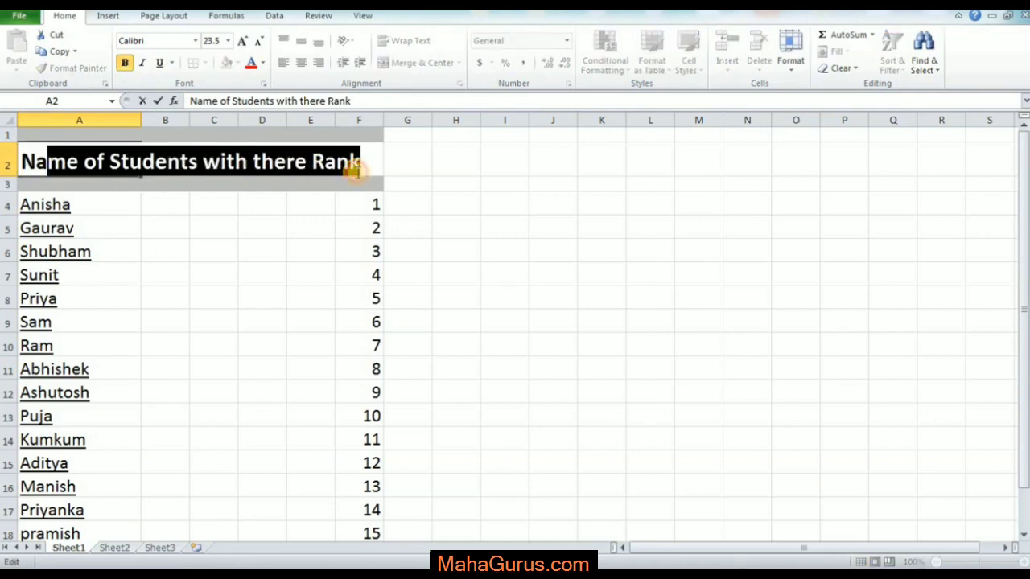
{"action": "left_click", "coordinate": [88, 225]}
{"action": "left_click", "coordinate": [9, 163]}
Underline only the words "Name of Students" within the title in cell A2
{"action": "left_click", "coordinate": [56, 162]}
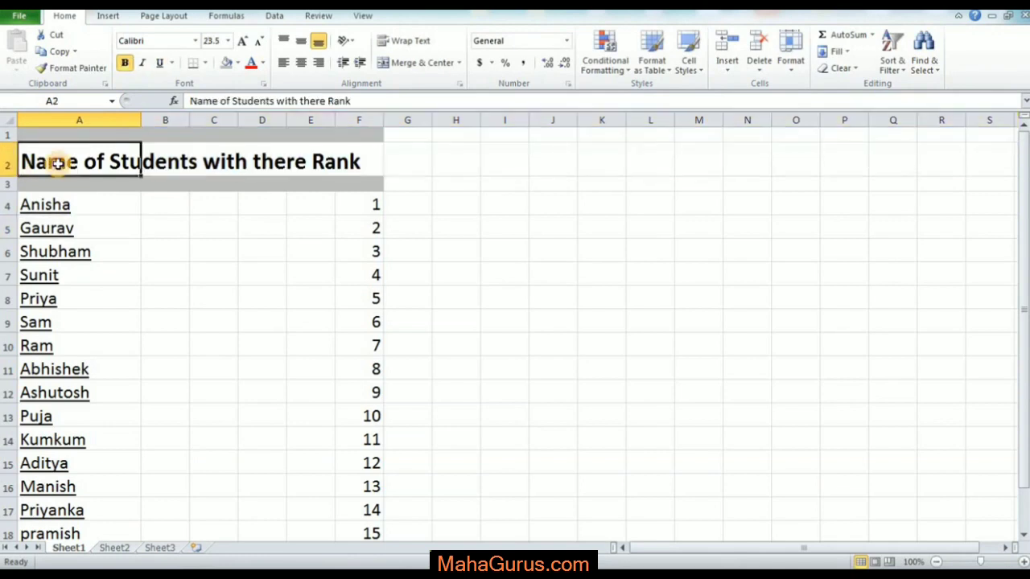
{"action": "double_click", "coordinate": [66, 163]}
{"action": "left_click_drag", "start_coordinate": [27, 165], "coordinate": [189, 173]}
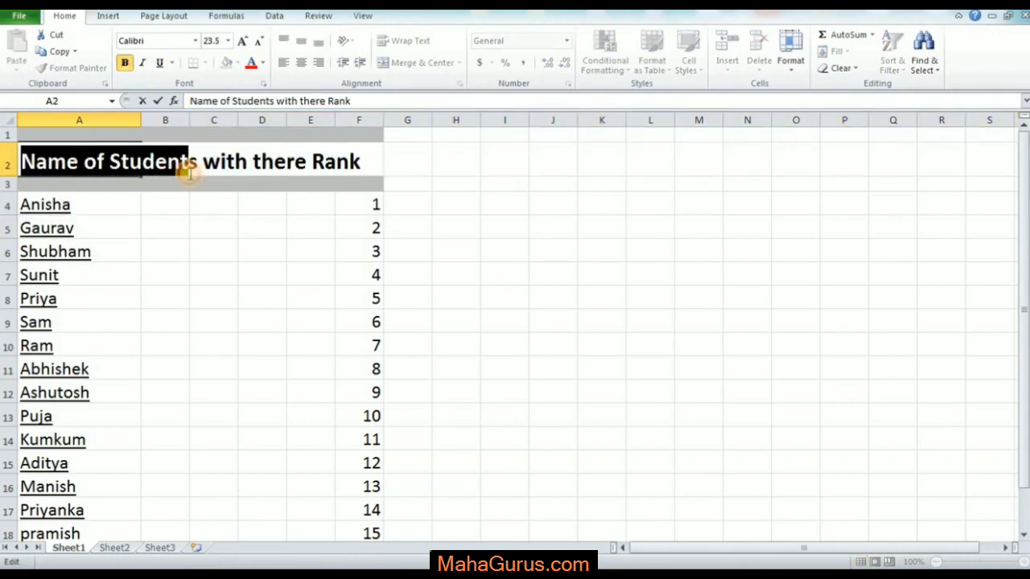
{"action": "left_click", "coordinate": [161, 64]}
{"action": "left_click", "coordinate": [150, 227]}
{"action": "left_click", "coordinate": [117, 308]}
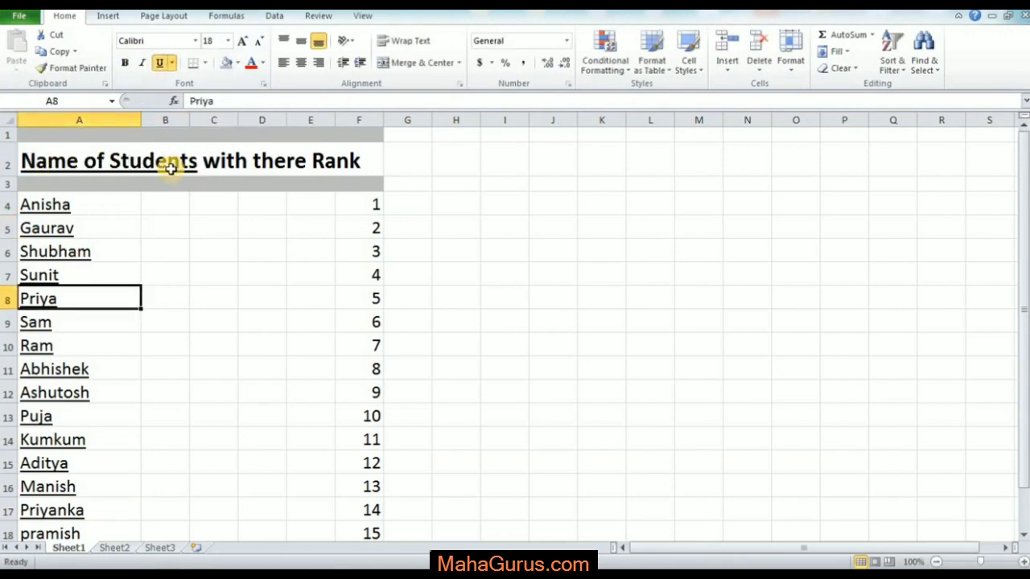
{"action": "left_click", "coordinate": [181, 226]}
{"action": "left_click", "coordinate": [108, 163]}
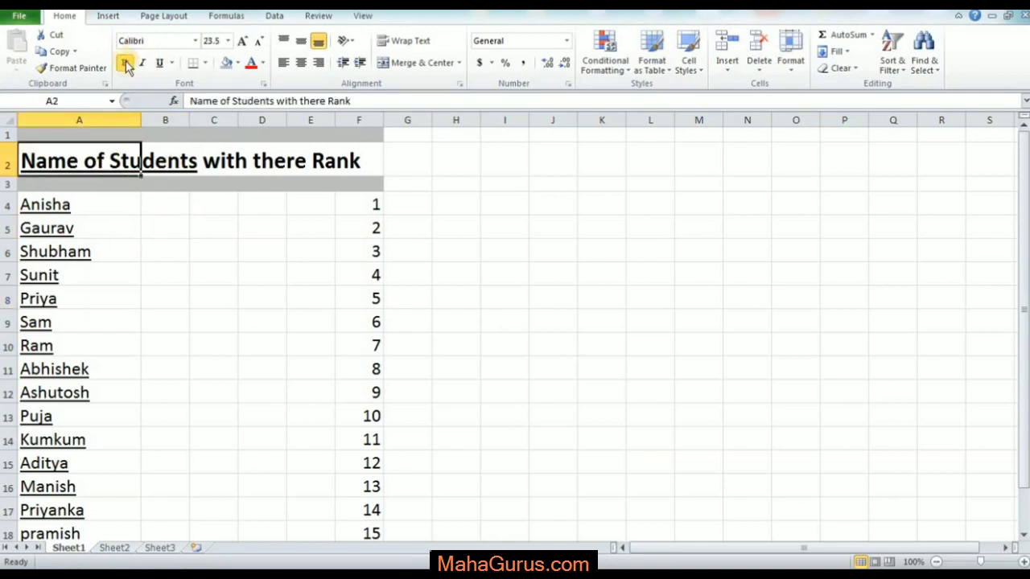
{"action": "left_click", "coordinate": [155, 233]}
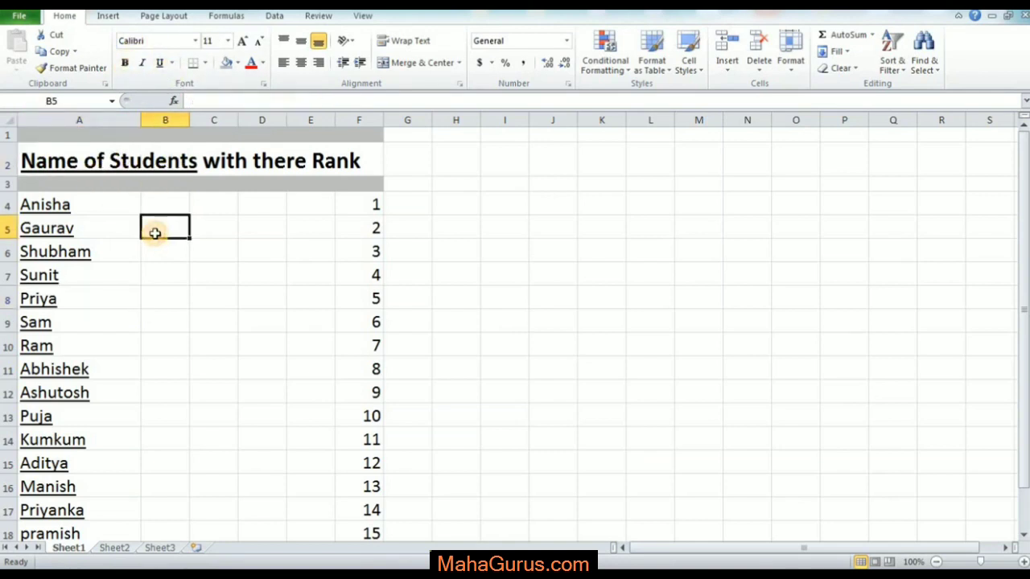
{"action": "left_click", "coordinate": [268, 245]}
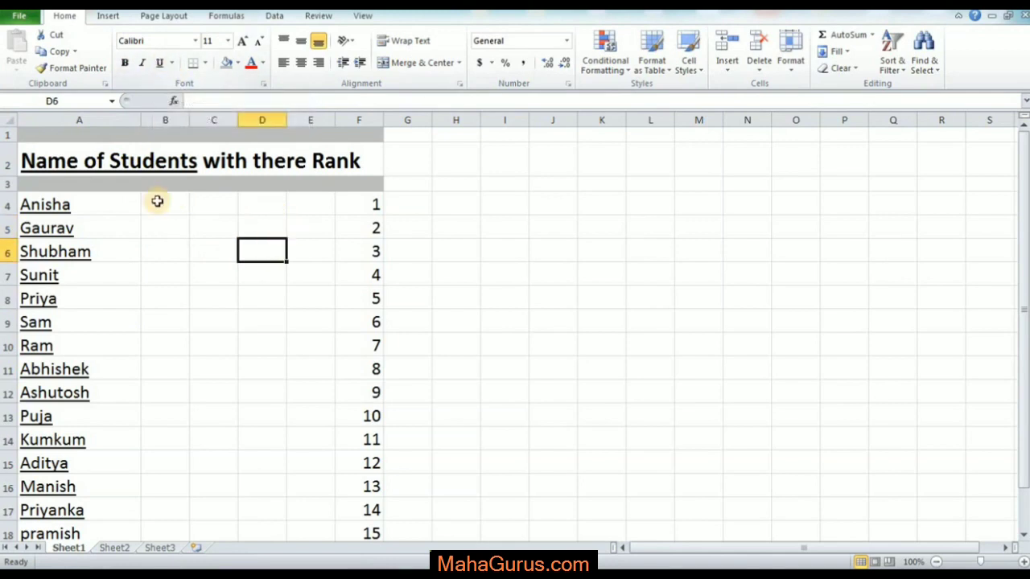
{"action": "left_click", "coordinate": [213, 296]}
{"action": "left_click", "coordinate": [148, 225]}
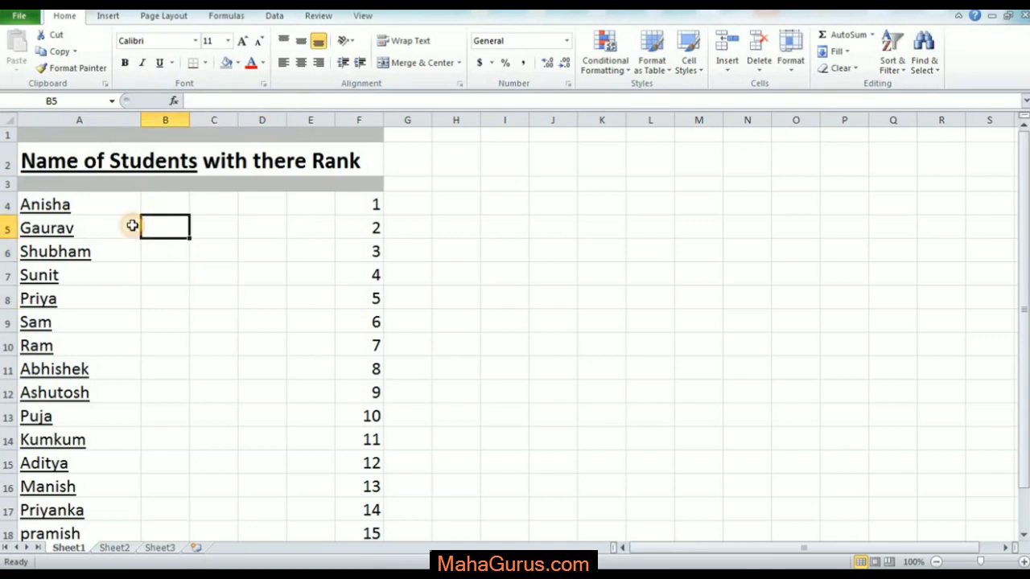
Underline the rank numbers in cells F4 to F18
{"action": "left_click_drag", "start_coordinate": [357, 211], "coordinate": [368, 533]}
{"action": "scroll", "coordinate": [357, 387], "scroll_direction": "down", "scroll_amount": 1}
{"action": "left_click", "coordinate": [276, 333]}
{"action": "left_click", "coordinate": [340, 300]}
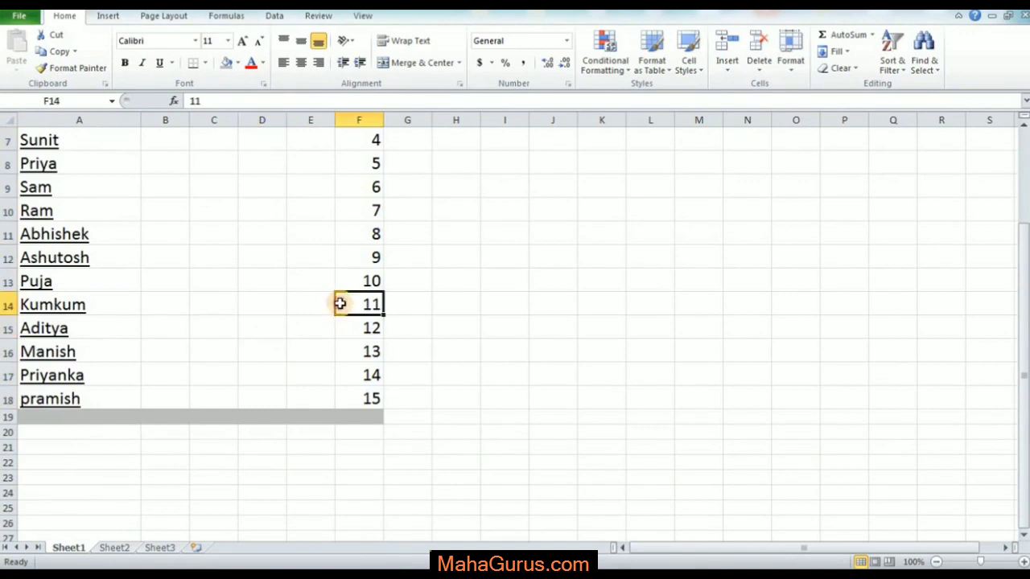
{"action": "scroll", "coordinate": [368, 276], "scroll_direction": "up", "scroll_amount": 1}
{"action": "left_click_drag", "start_coordinate": [373, 210], "coordinate": [373, 488]}
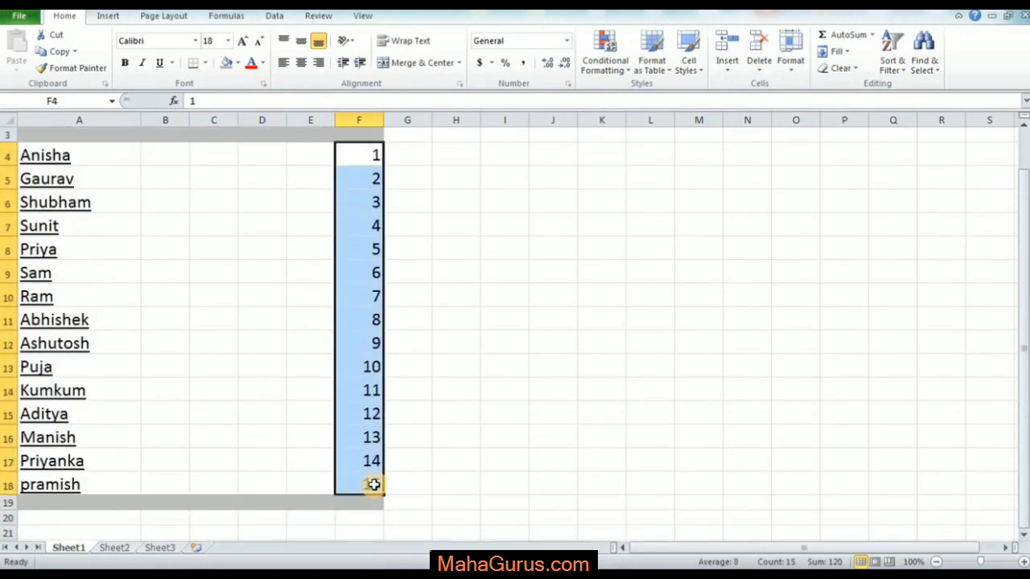
{"action": "key", "text": "ctrl+u"}
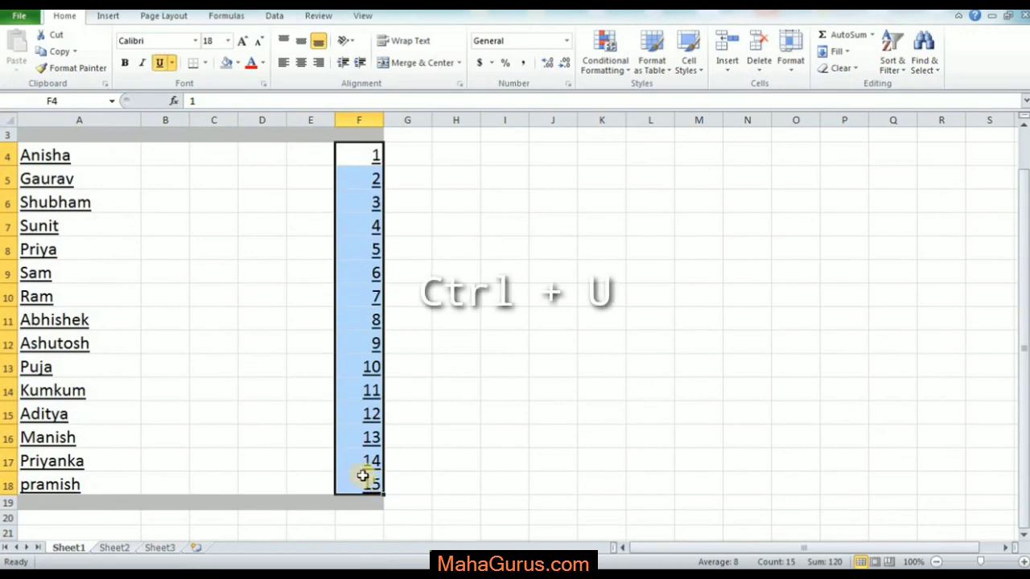
{"action": "left_click", "coordinate": [303, 400]}
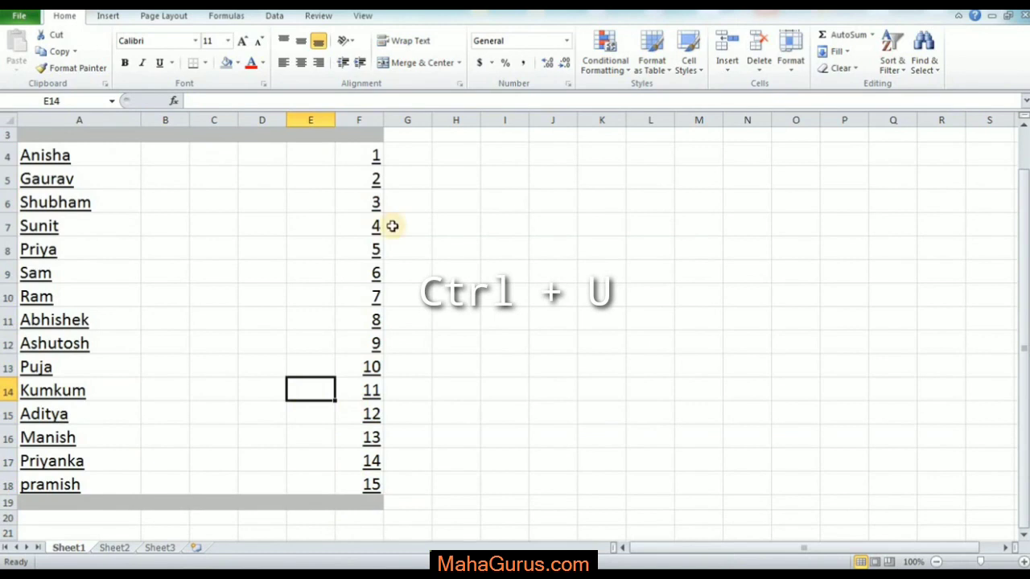
Remove the underline from the rank numbers in cells F4 to F18
{"action": "left_click_drag", "start_coordinate": [350, 153], "coordinate": [358, 437]}
{"action": "left_click", "coordinate": [354, 414]}
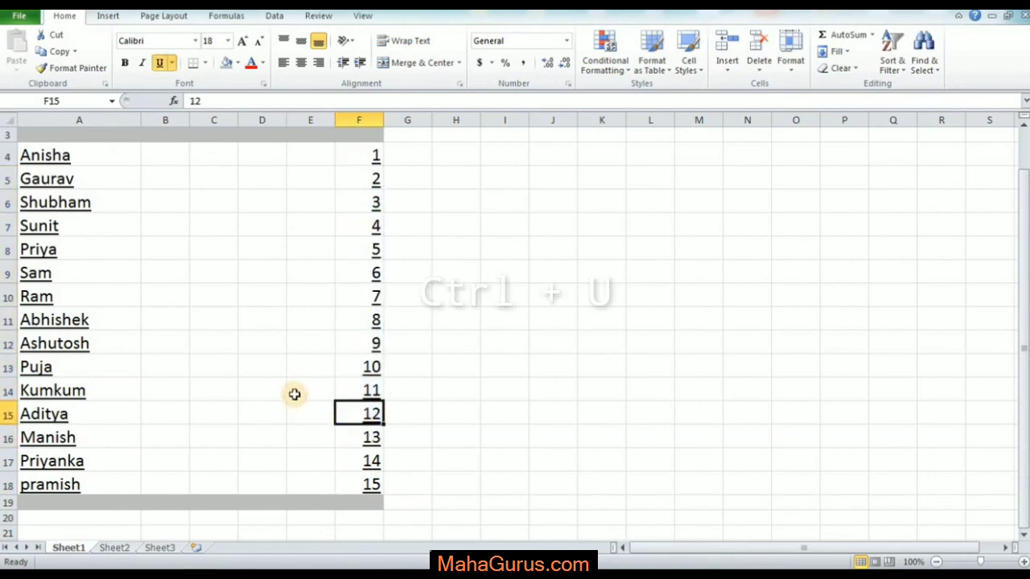
{"action": "left_click", "coordinate": [294, 394]}
{"action": "left_click_drag", "start_coordinate": [363, 488], "coordinate": [375, 161]}
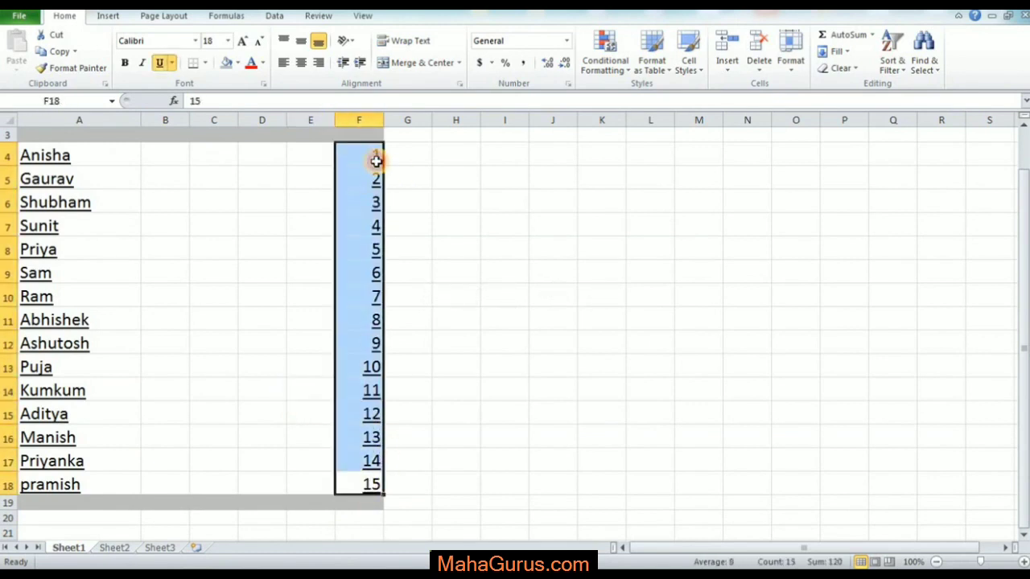
{"action": "key", "text": "ctrl+u"}
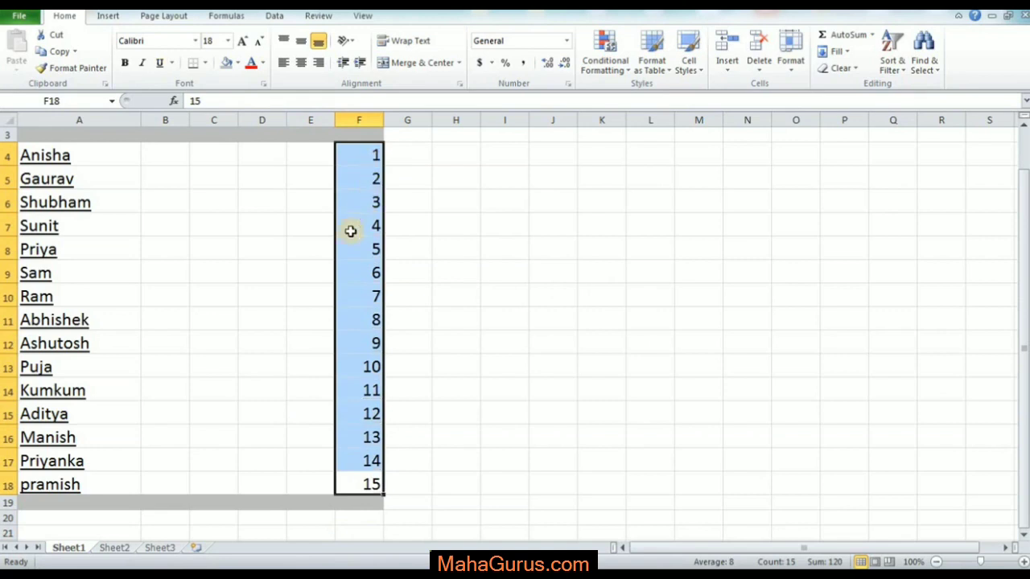
{"action": "left_click", "coordinate": [317, 332]}
Toggle underlining on and back off for the rank numbers in cells F4 to F18
{"action": "left_click_drag", "start_coordinate": [372, 159], "coordinate": [345, 488]}
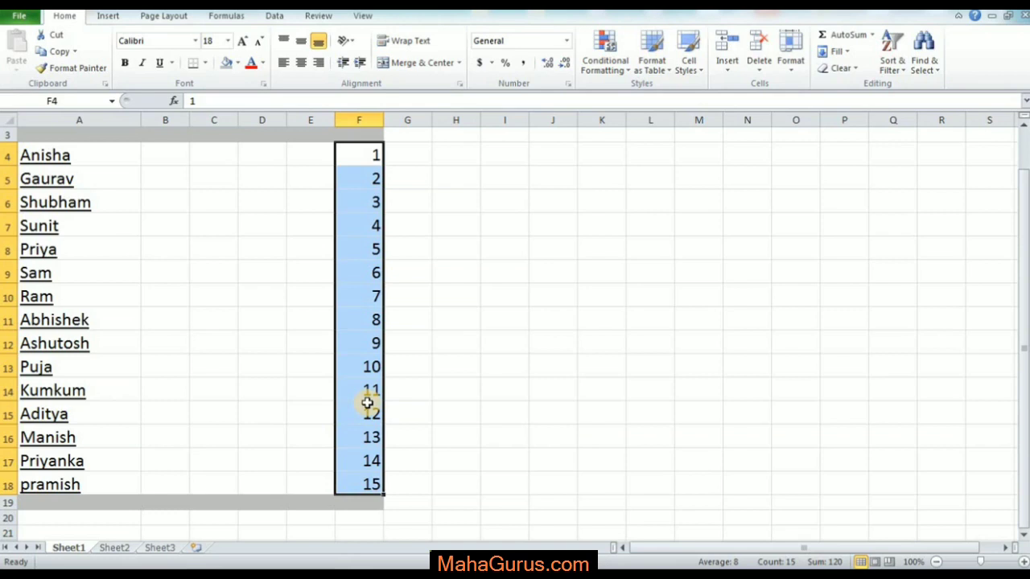
{"action": "key", "text": "ctrl+u"}
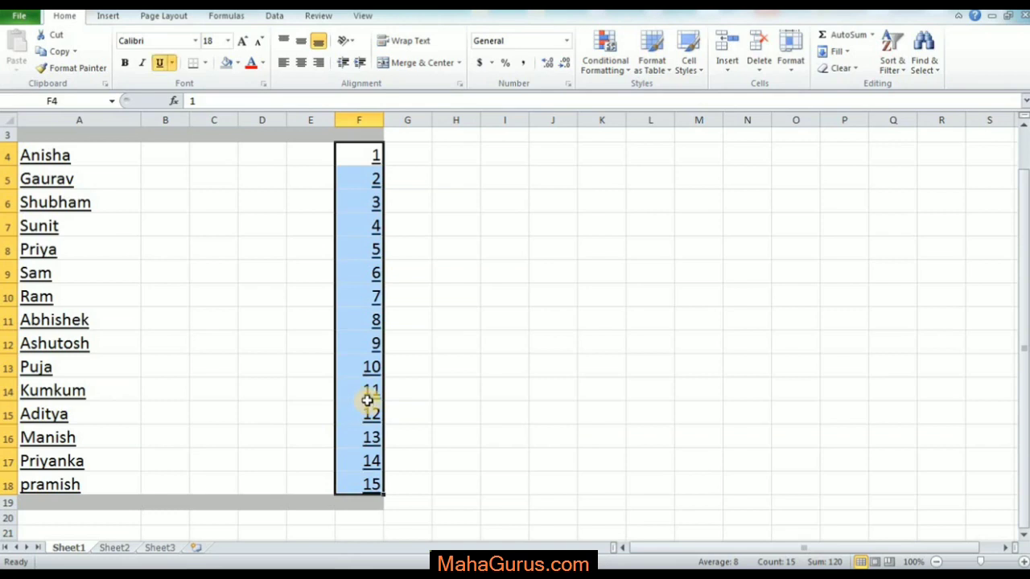
{"action": "key", "text": "ctrl+u"}
{"action": "left_click", "coordinate": [315, 392]}
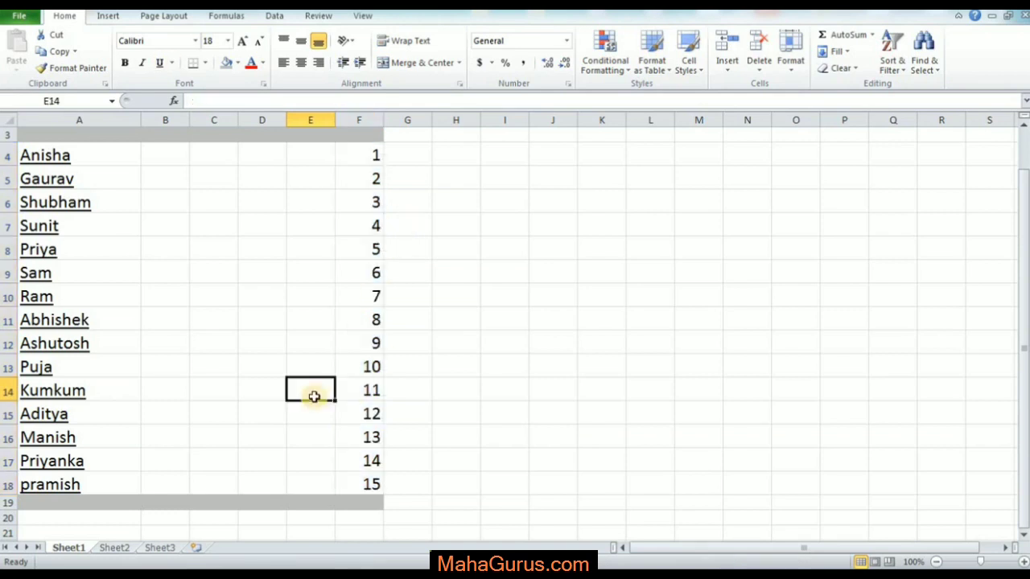
{"action": "scroll", "coordinate": [313, 360], "scroll_direction": "up", "scroll_amount": 1}
{"action": "left_click_drag", "start_coordinate": [300, 227], "coordinate": [178, 464]}
{"action": "scroll", "coordinate": [177, 462], "scroll_direction": "up", "scroll_amount": 1}
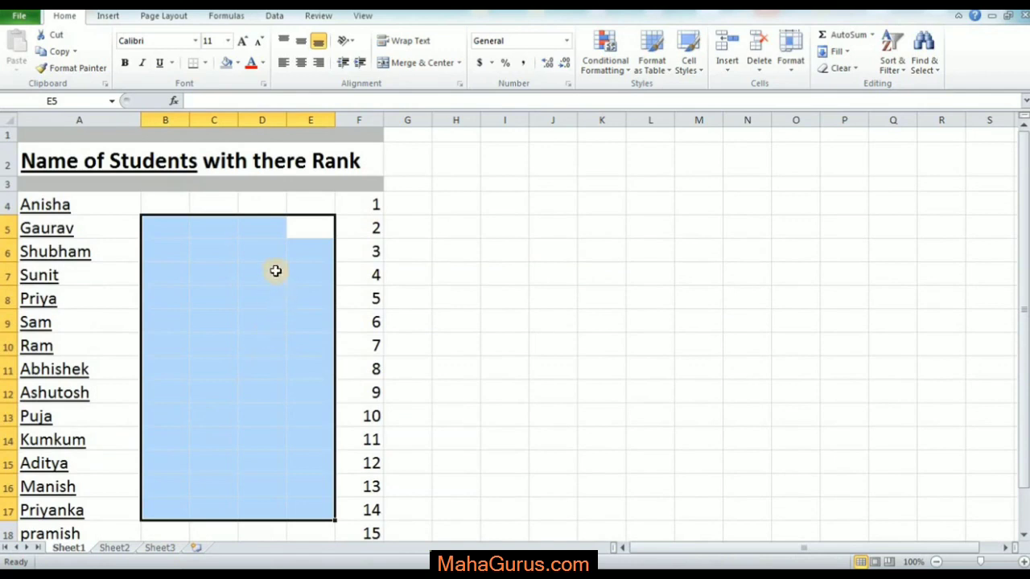